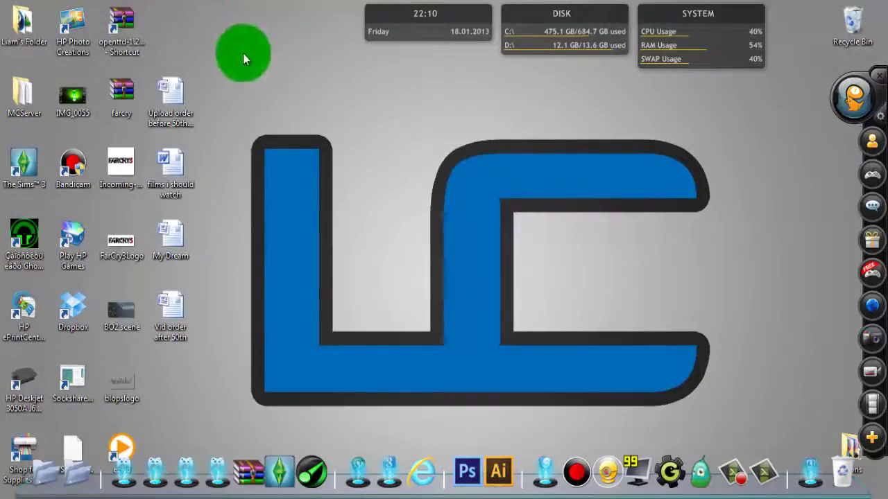
left_click_drag(256, 139, 598, 284)
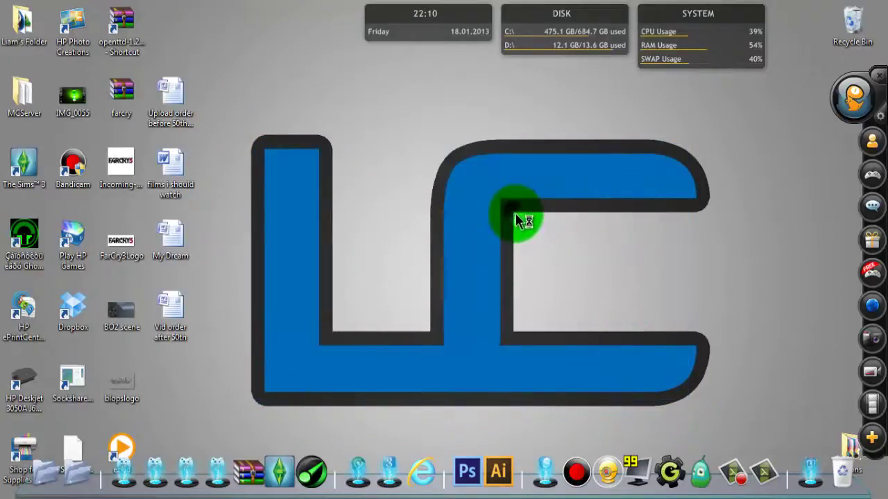
left_click_drag(514, 212, 687, 284)
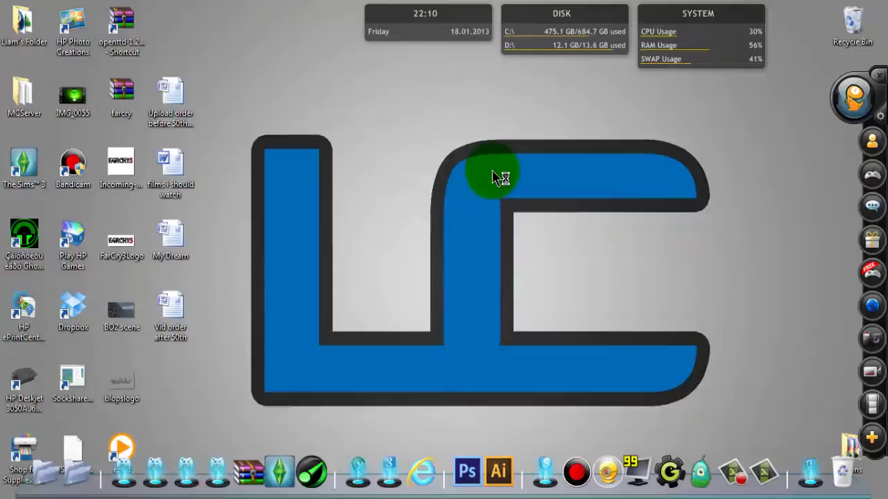
left_click(391, 206)
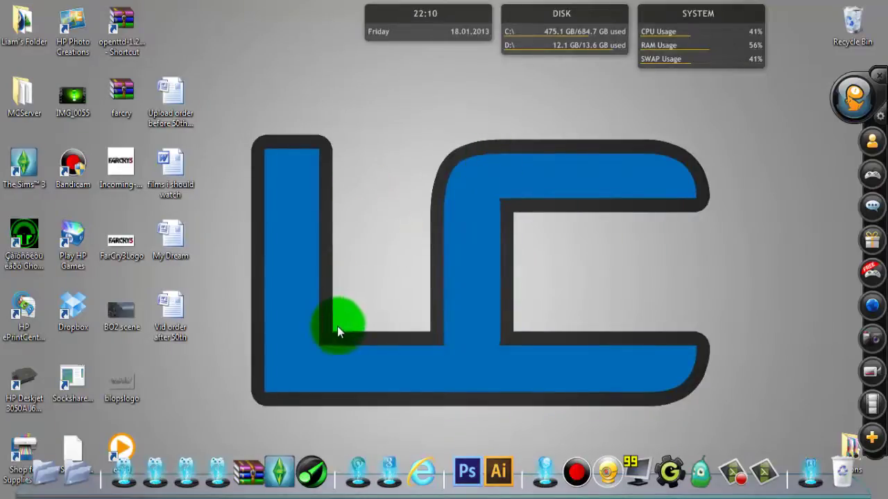
left_click_drag(332, 330, 356, 296)
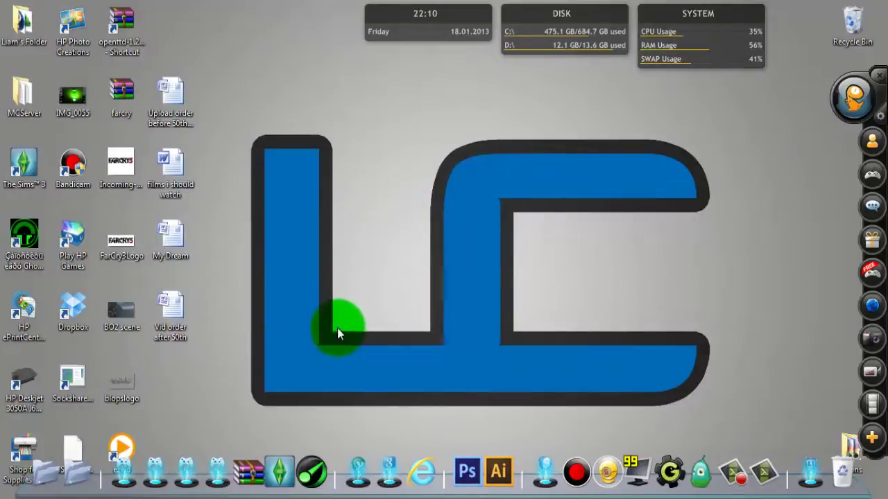
mouse_move(334, 333)
left_mouse_down()
mouse_move(444, 171)
mouse_move(429, 158)
mouse_move(431, 60)
mouse_move(325, 321)
mouse_move(329, 348)
mouse_move(337, 318)
mouse_move(331, 334)
mouse_move(338, 338)
left_mouse_up()
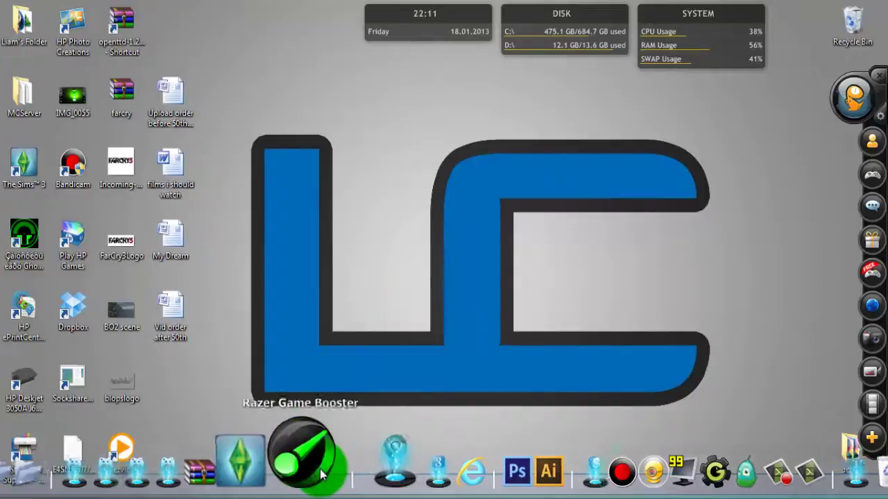
left_click(249, 471)
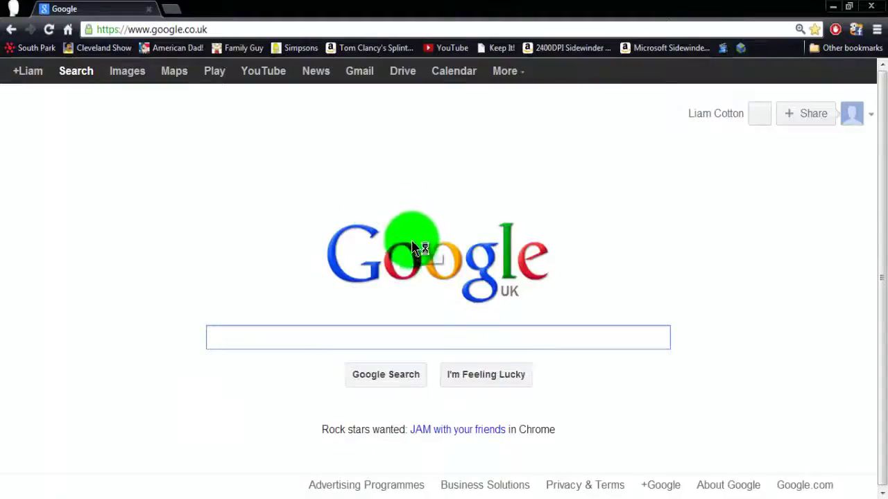
left_click(300, 29)
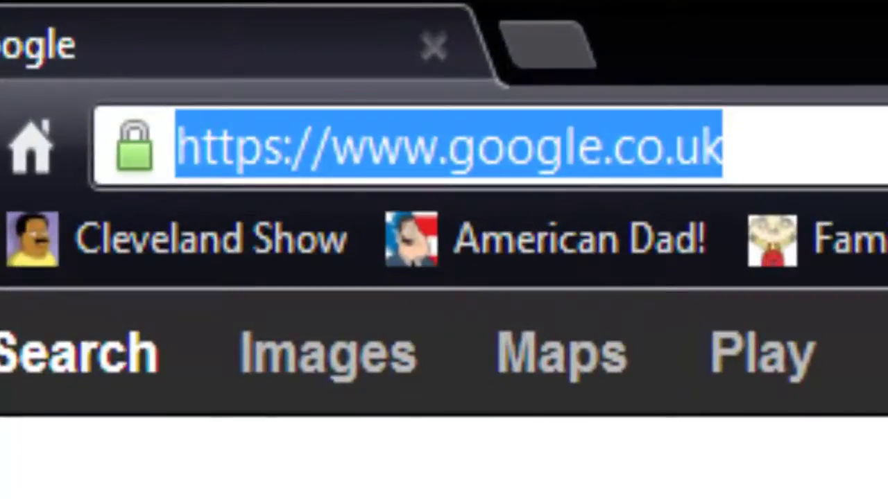
type("ww")
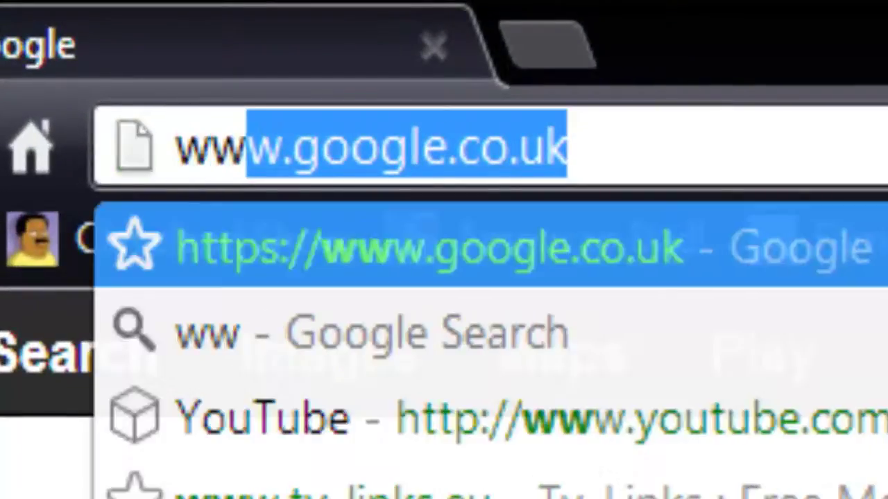
type("w.dafont.o")
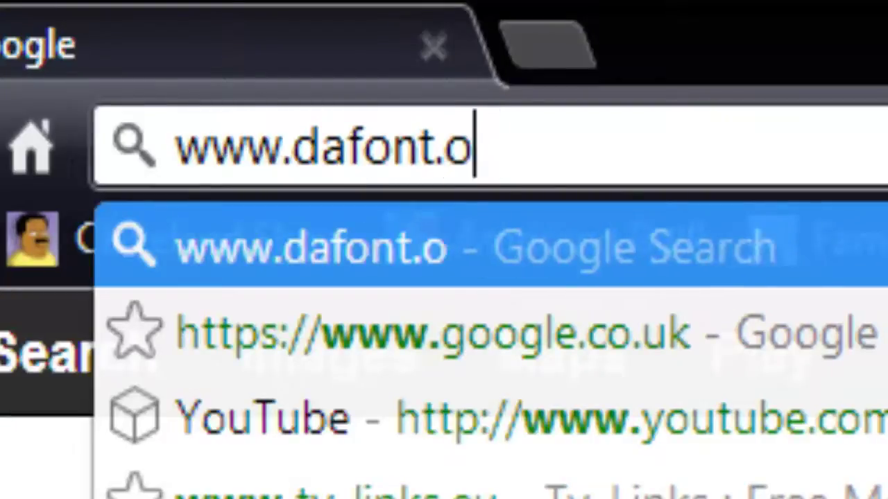
key("BackSpace")
type("com")
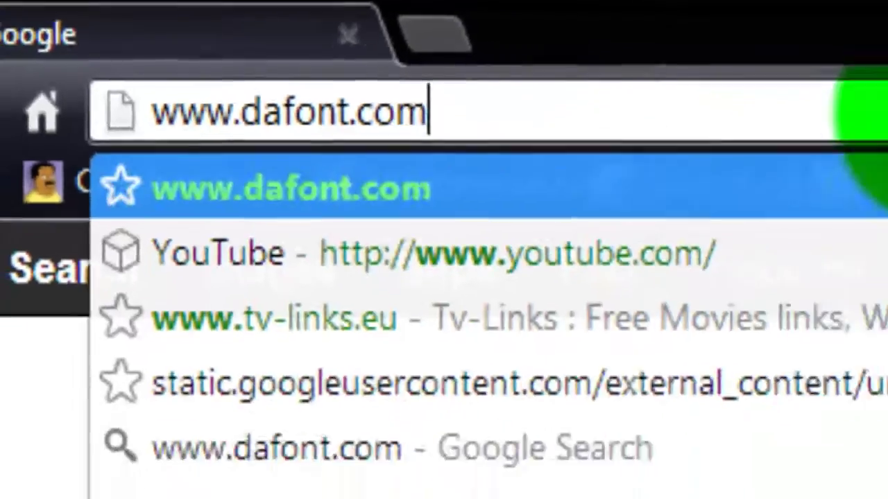
key("Return")
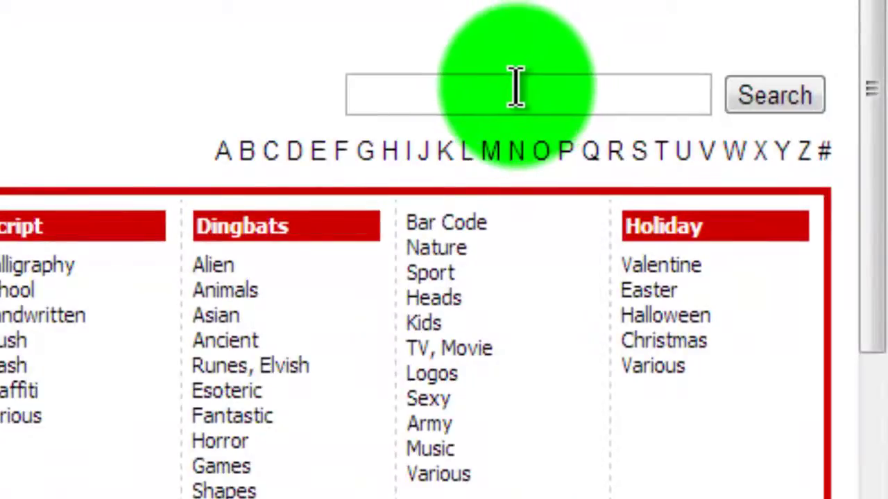
Look over the font site's home page and open the Sci-fi category under Techno
left_click(444, 89)
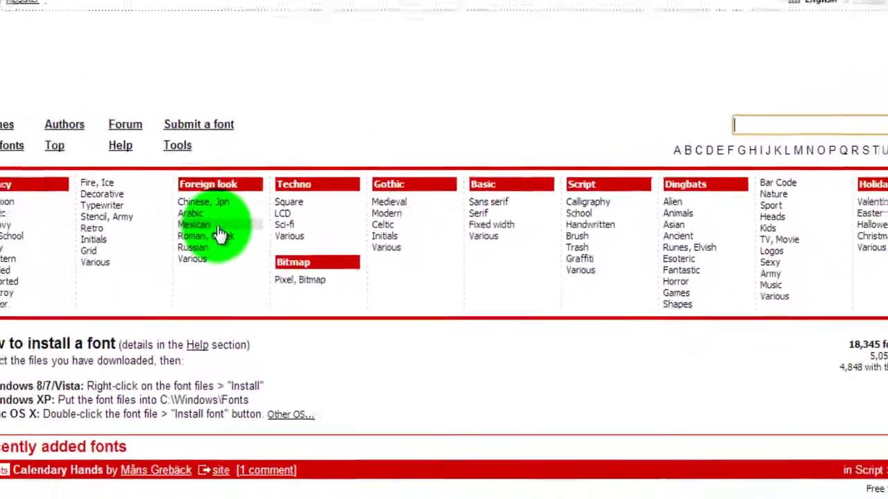
scroll(275, 375, "down", 5)
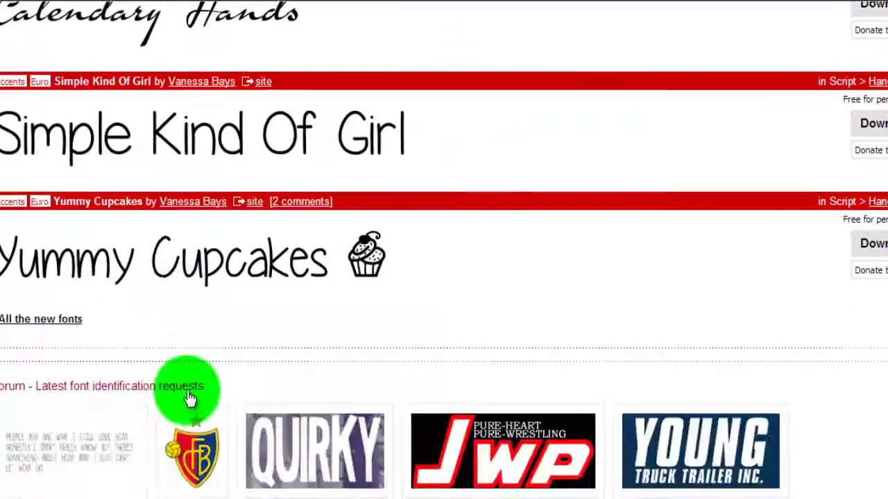
scroll(229, 298, "up", 5)
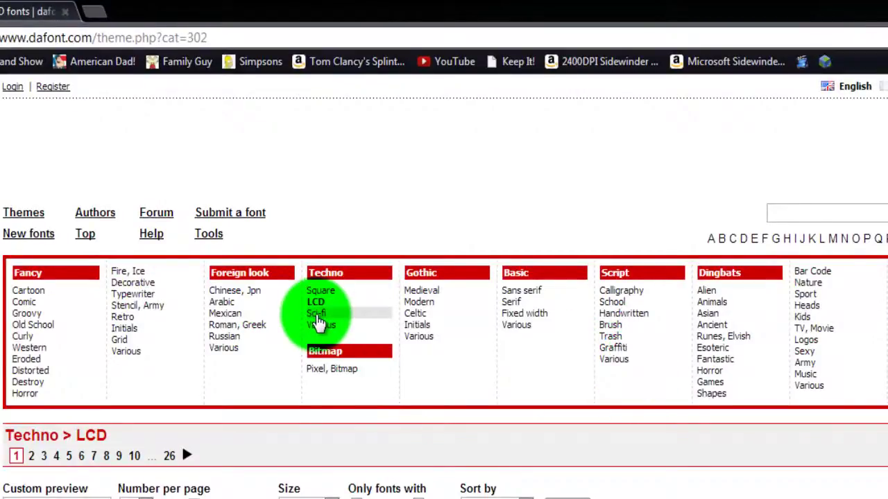
left_click(317, 316)
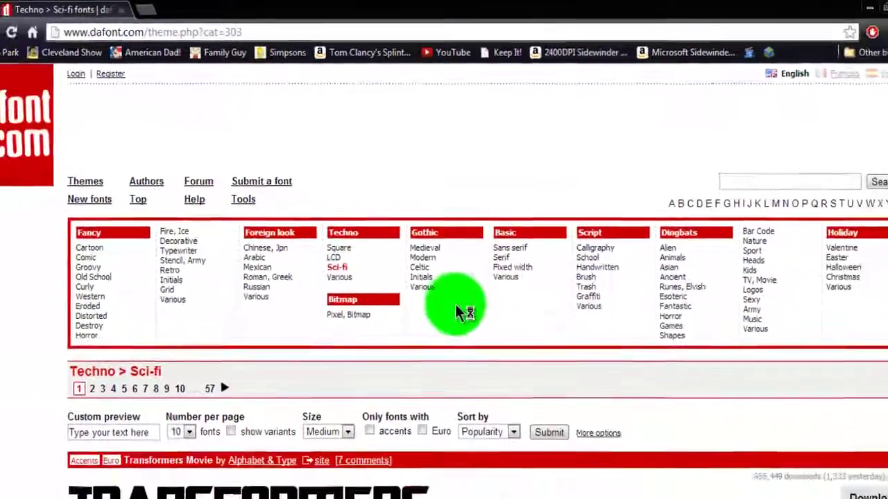
Browse the Sci-fi fonts and download the Transformers Movie font, saving it to the desktop as the ZIP archive transformers_movie
scroll(437, 360, "down", 3)
scroll(448, 206, "down", 5)
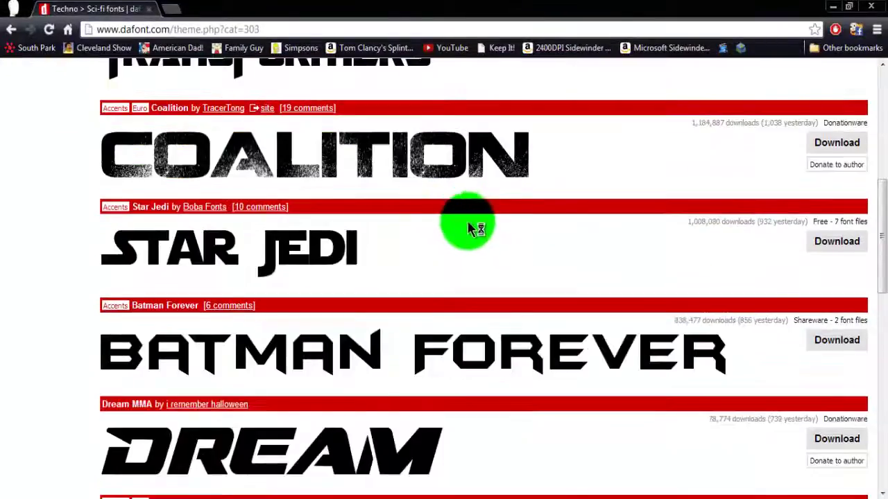
scroll(470, 238, "down", 3)
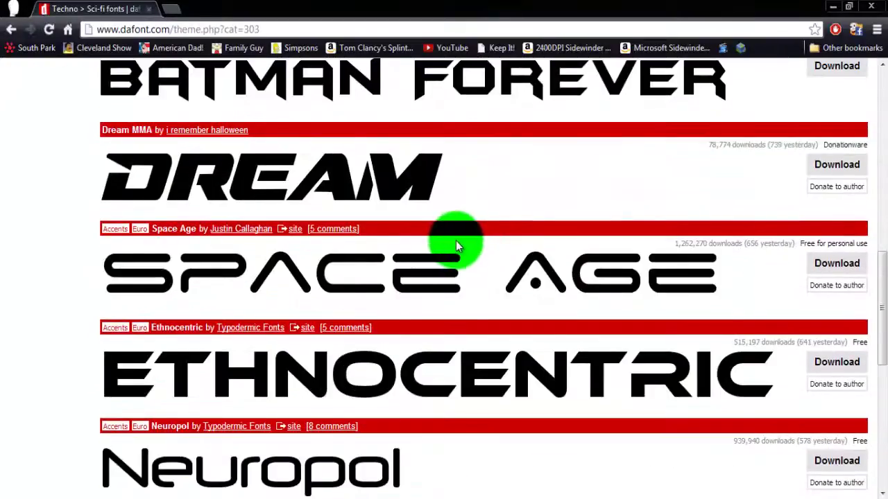
scroll(460, 243, "down", 3)
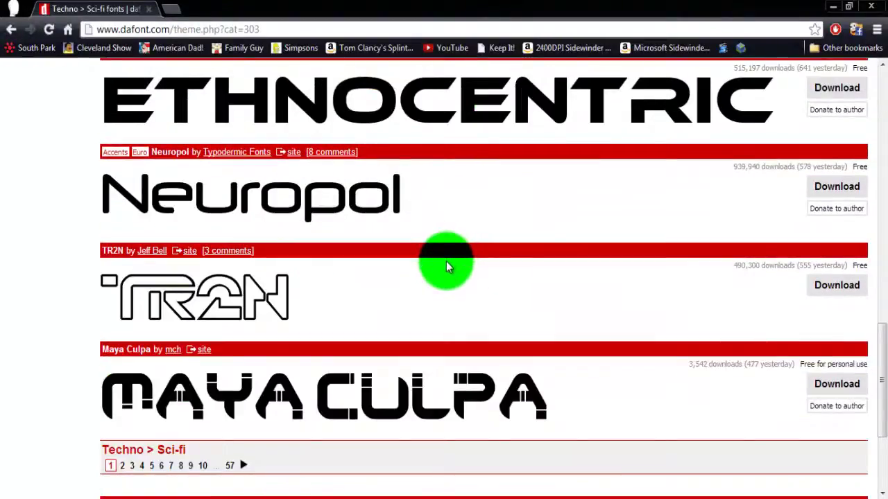
scroll(447, 261, "up", 4)
scroll(448, 267, "up", 3)
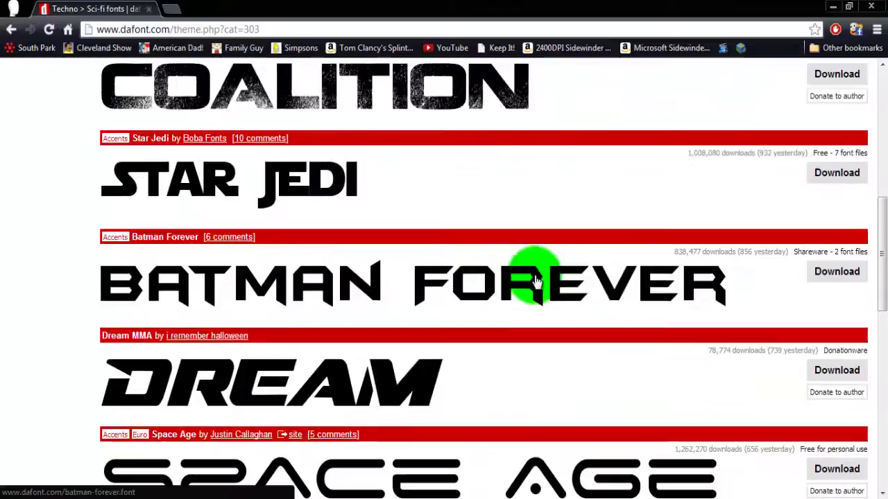
scroll(718, 278, "up", 5)
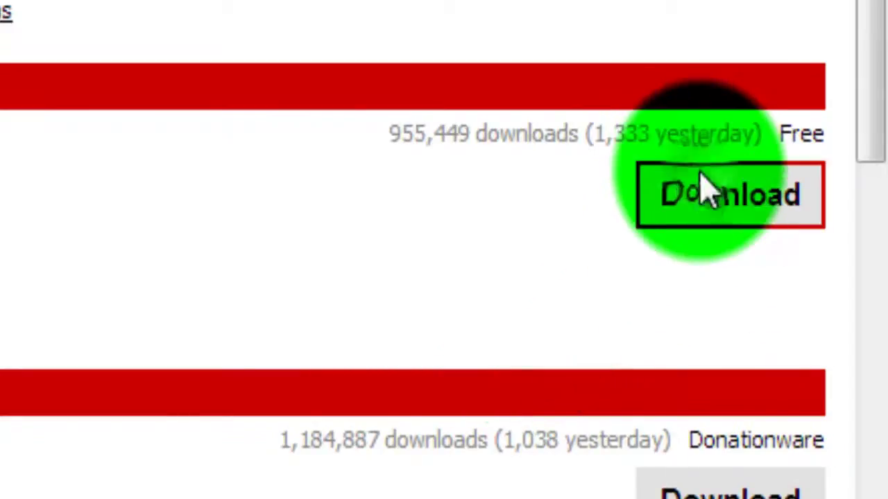
left_click(706, 188)
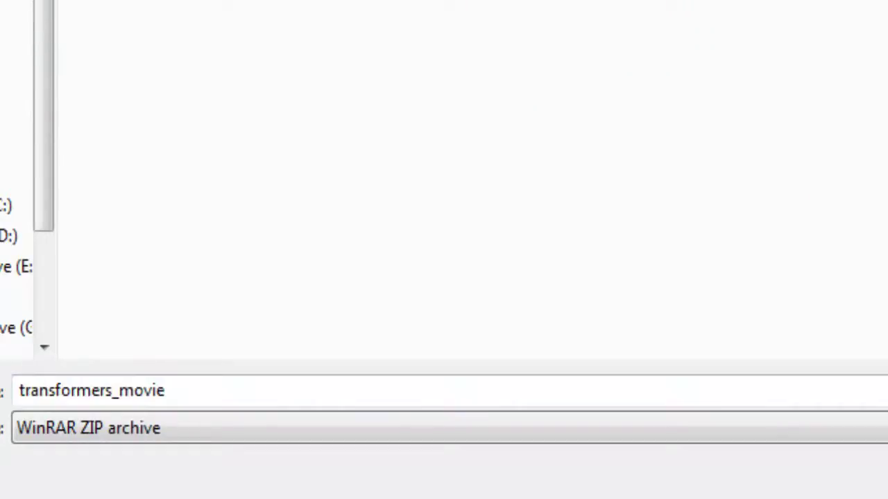
double_click(394, 402)
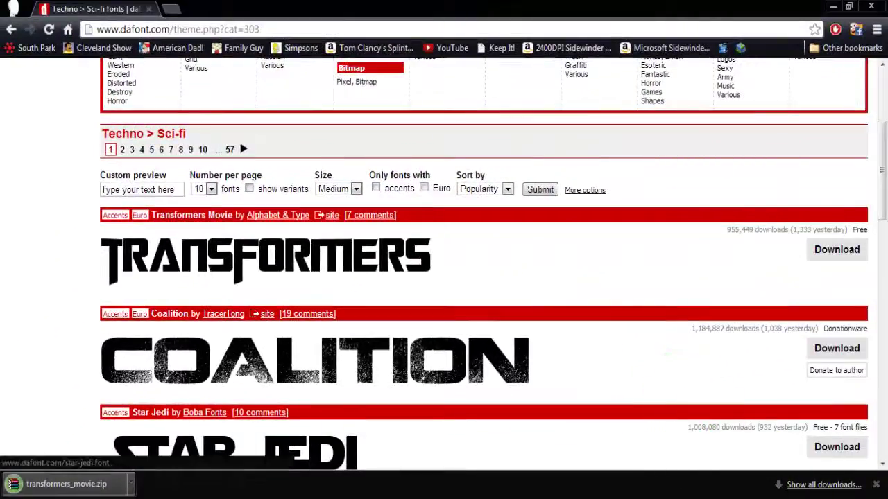
Open the downloaded transformers_movie.zip in WinRAR and dismiss the licence purchase notice
left_click(756, 498)
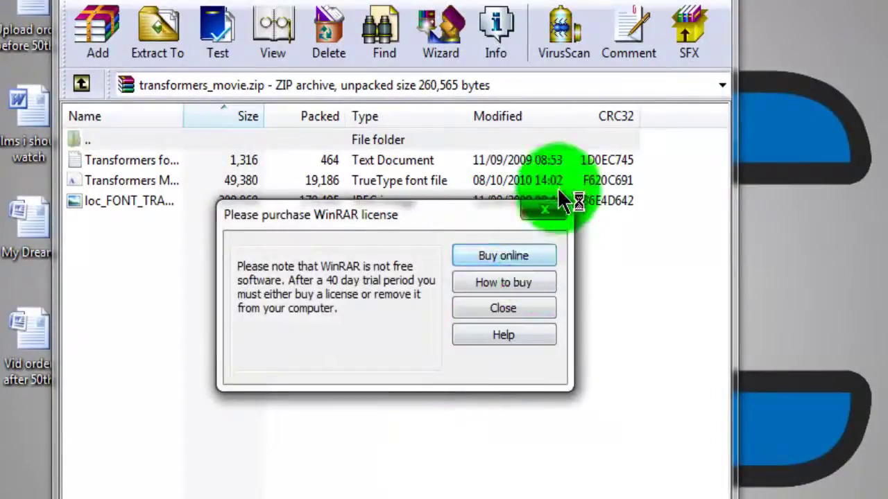
left_click(542, 211)
left_click(507, 202)
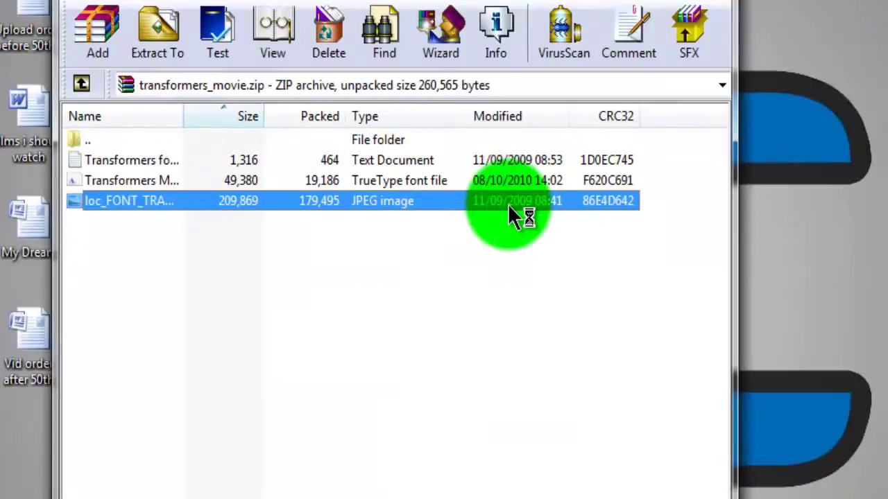
key("Delete")
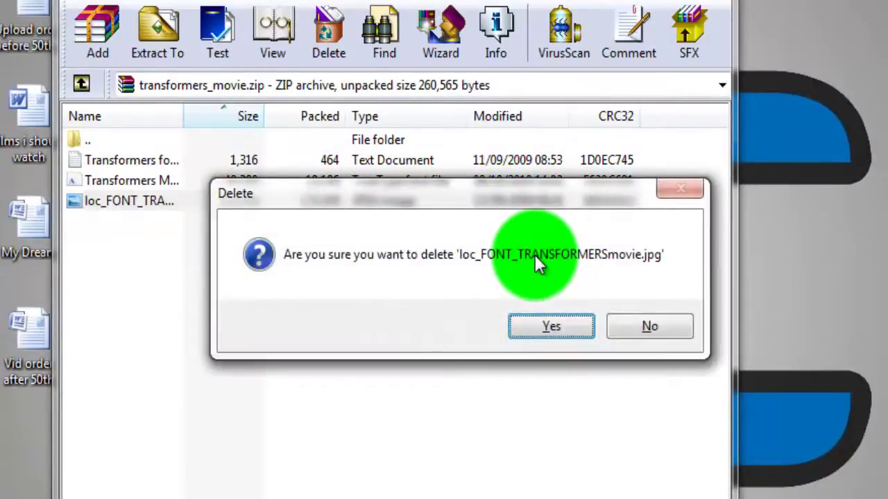
left_click(638, 330)
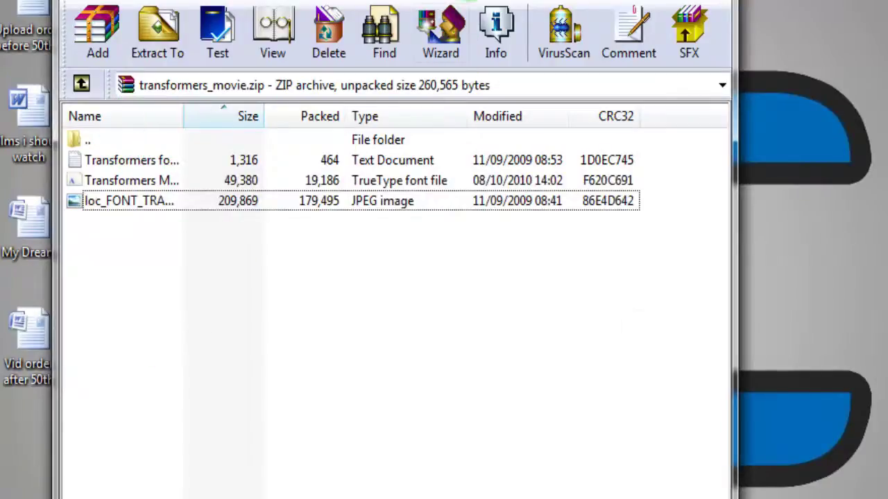
Install the Transformers Movie TrueType font from the maximized archive window, and close the font preview and the archive
left_click_drag(146, 1, 749, 0)
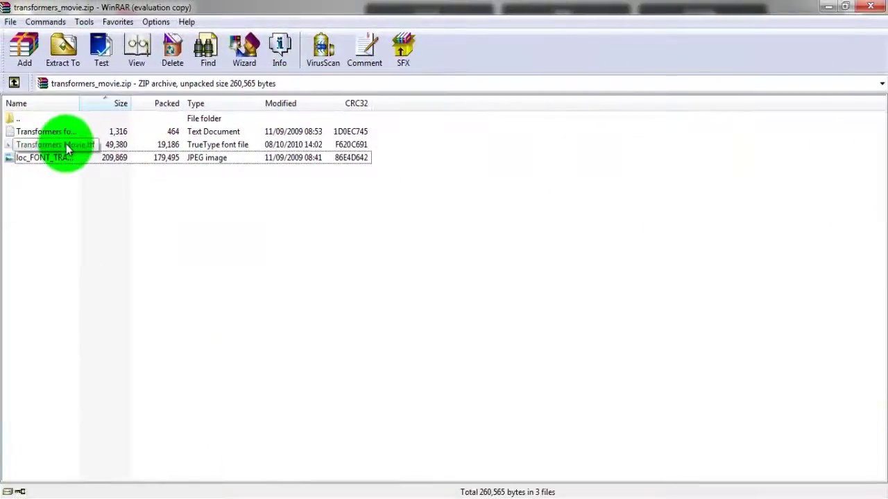
left_click(66, 146)
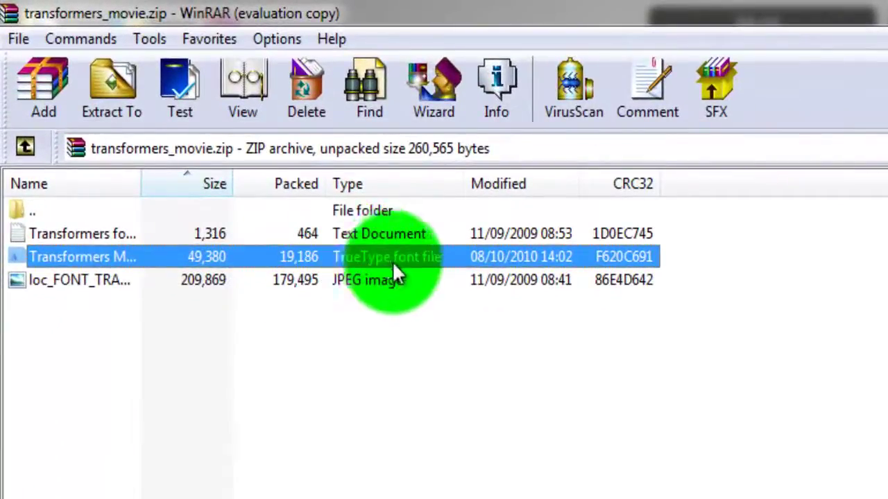
double_click(434, 251)
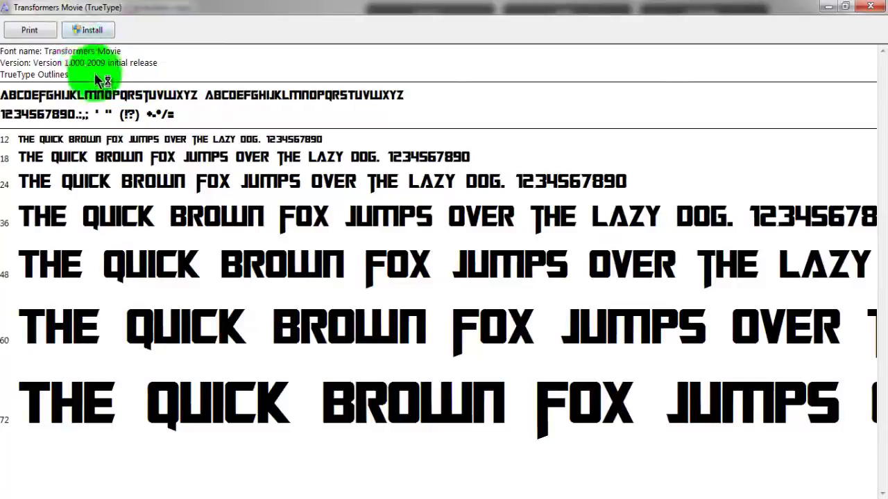
left_click(86, 33)
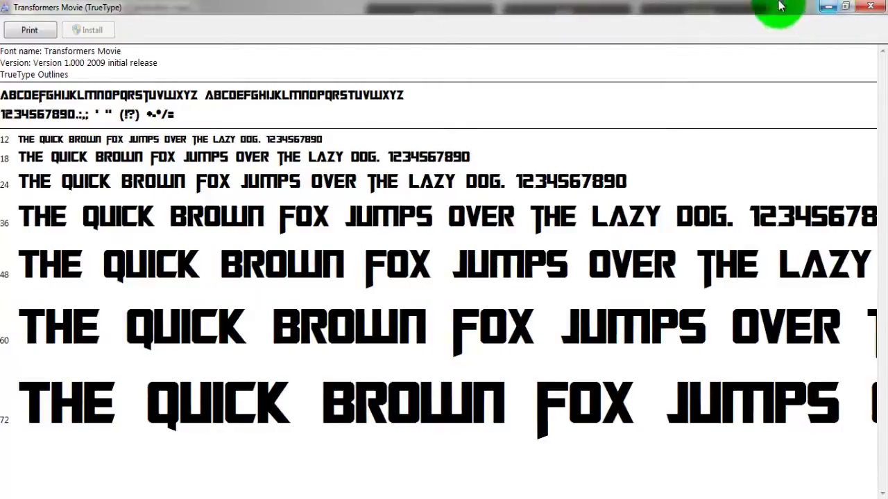
left_click(877, 6)
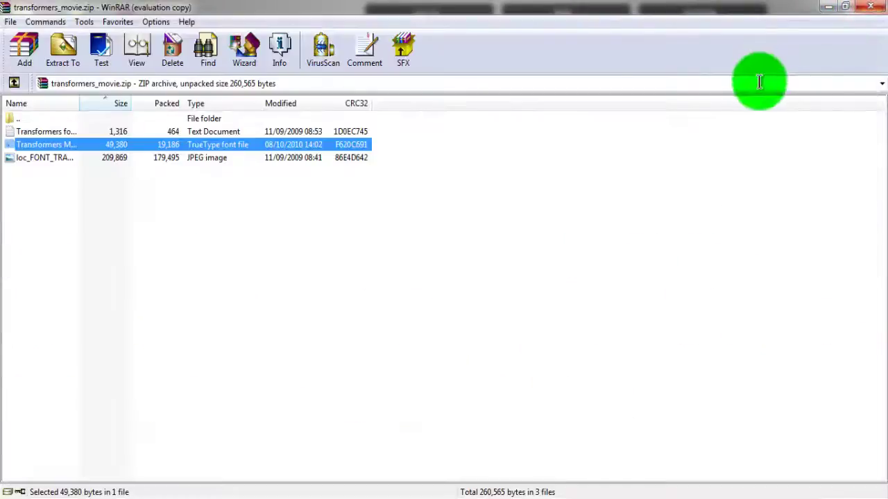
left_click(878, 7)
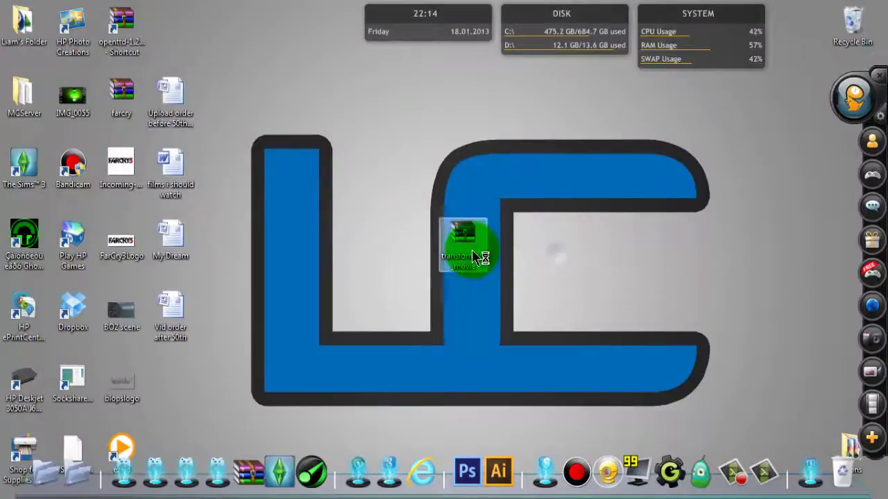
Move the transformers_movie archive on the desktop to the free spot above the "Upload order before 50th" document
left_click_drag(486, 270, 172, 33)
left_click(265, 87)
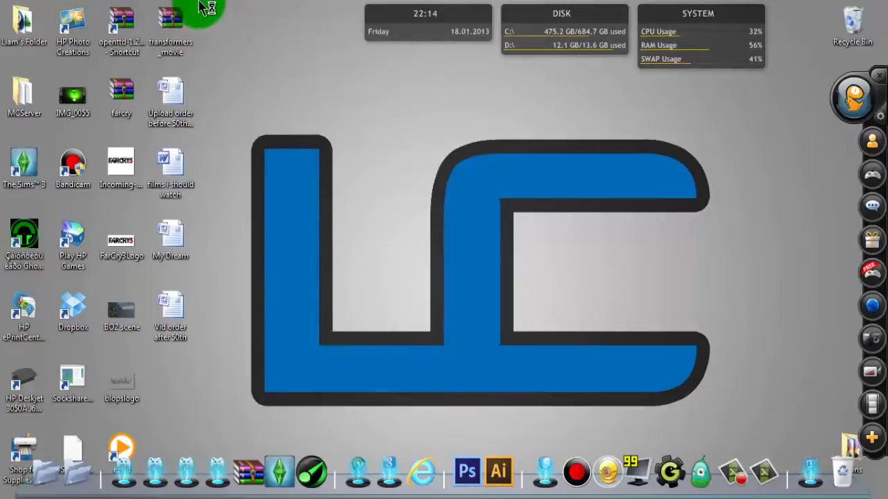
left_click_drag(182, 1, 634, 267)
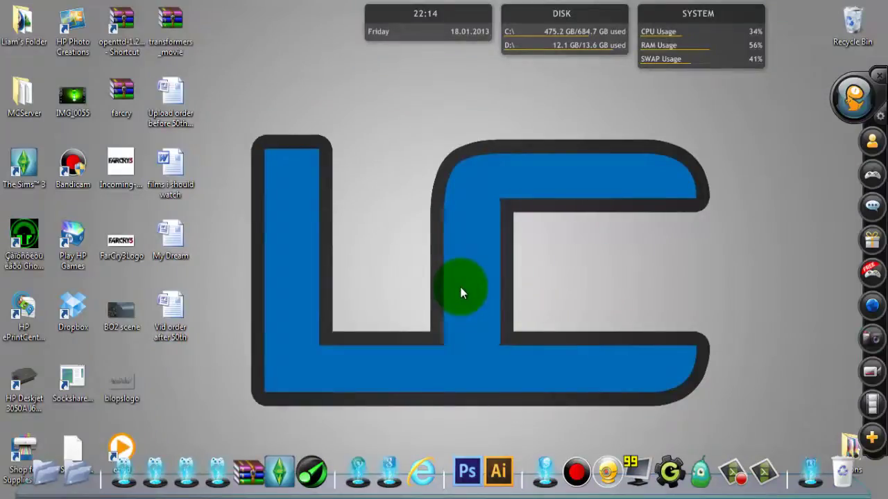
left_click(419, 287)
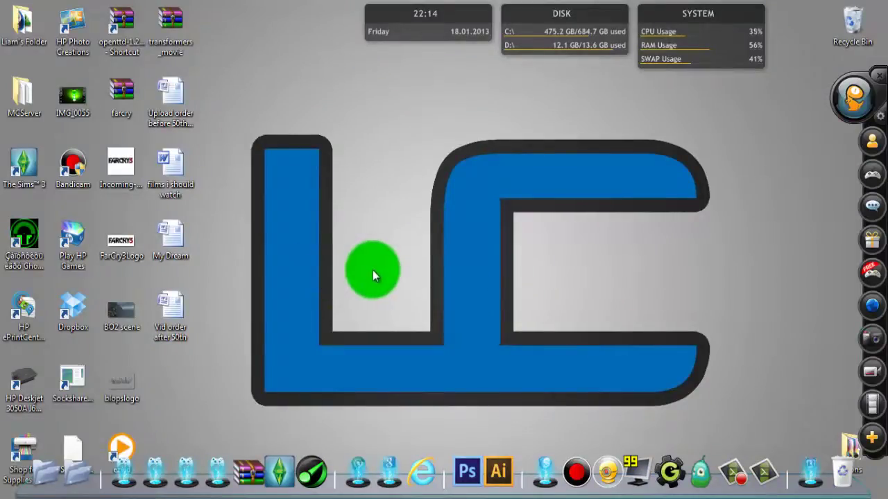